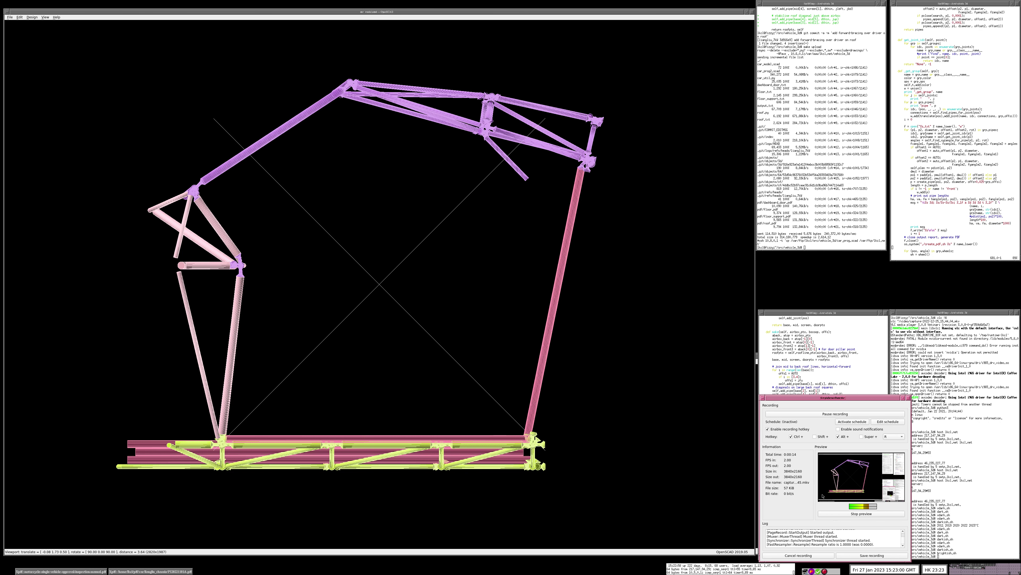
pyautogui.click(772, 386)
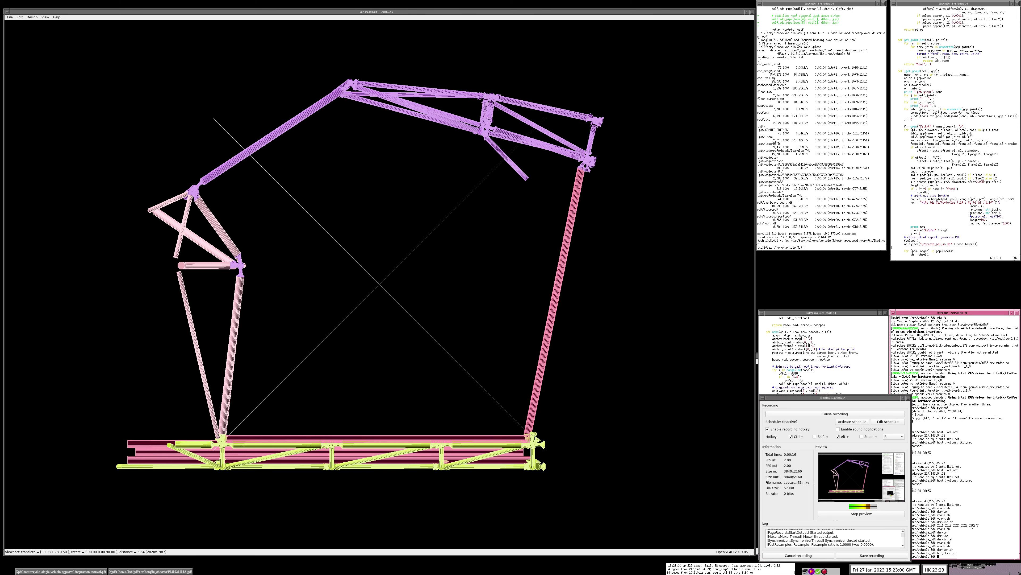
pyautogui.click(479, 304)
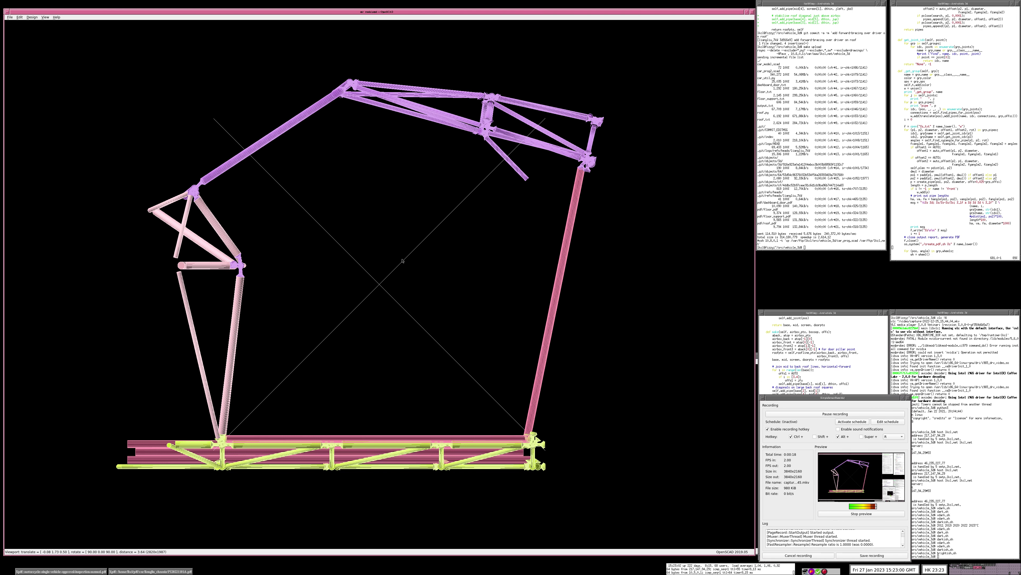
pyautogui.scroll(-2, 402, 261)
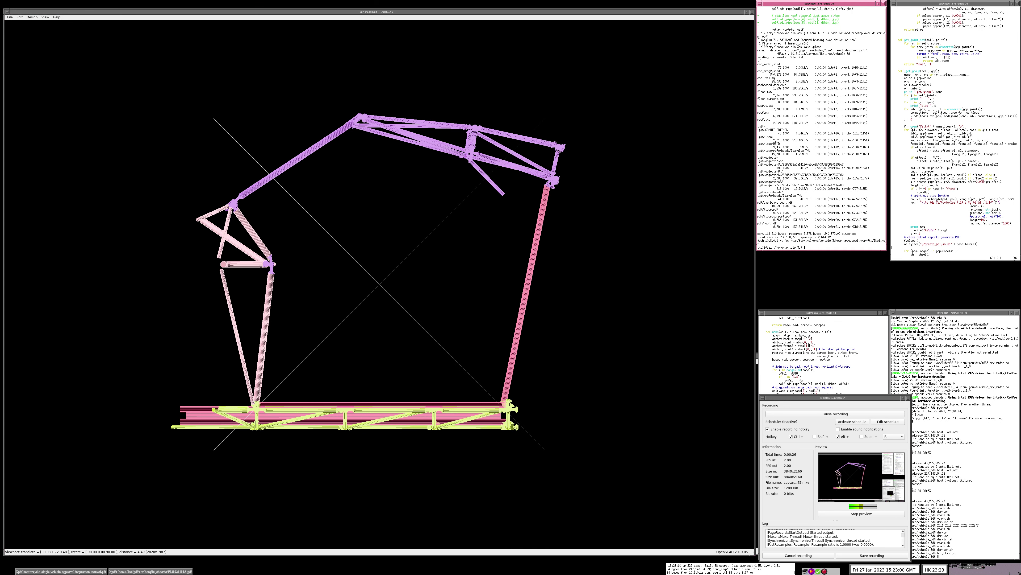
# List the contents of the current directory and of /tmp with ls -latr.
pyautogui.write('ls -latr')
pyautogui.press('Return')
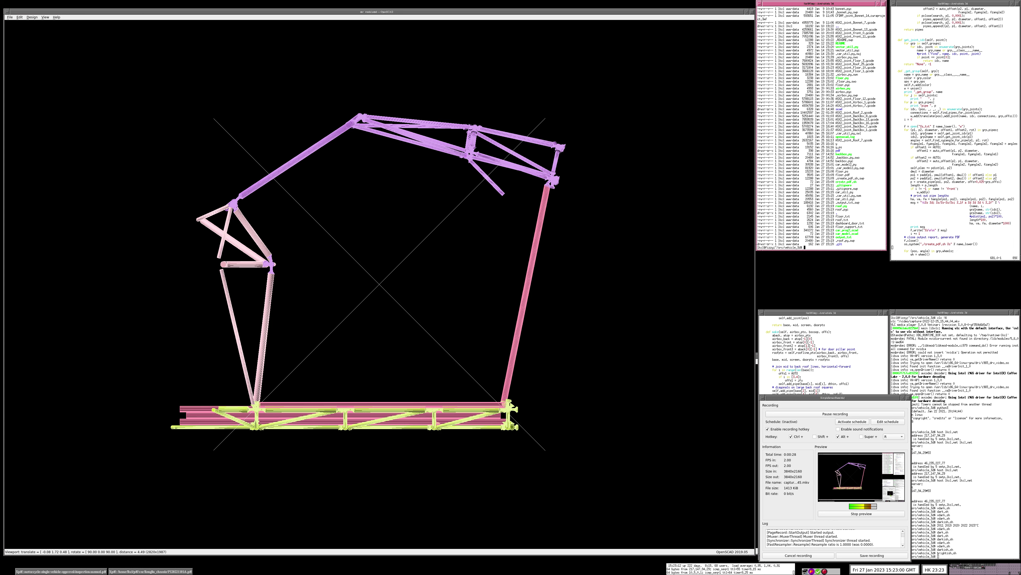
pyautogui.press('Up')
pyautogui.write('/tmp')
pyautogui.press('Return')
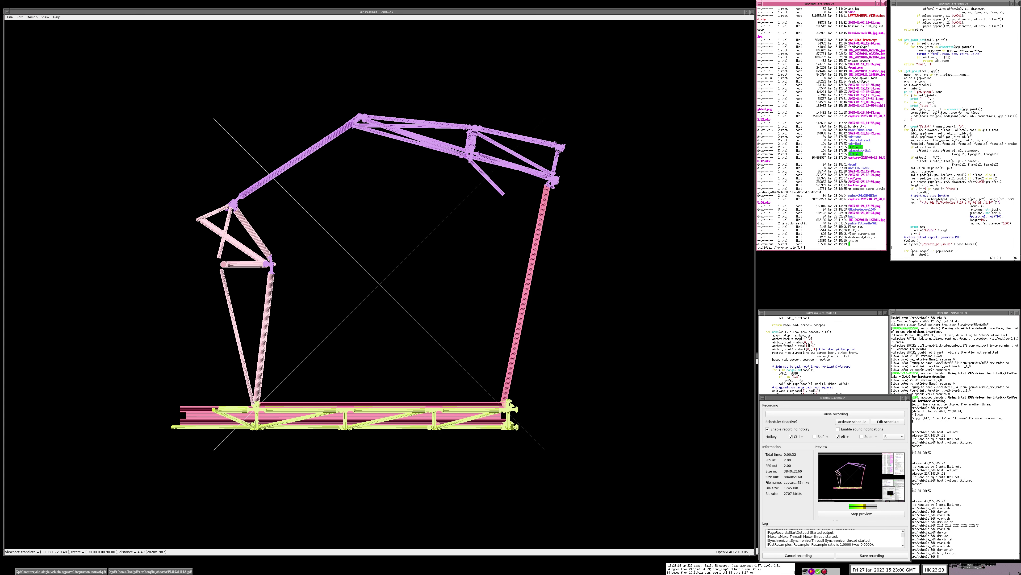
pyautogui.press('Up')
pyautogui.write('/IMG_202301')
pyautogui.hotkey('ctrl', 'u')
# Comment out the central airbox's visible = False line in the Python model script and rerun the last shell command to display the airbox.
pyautogui.click(369, 241)
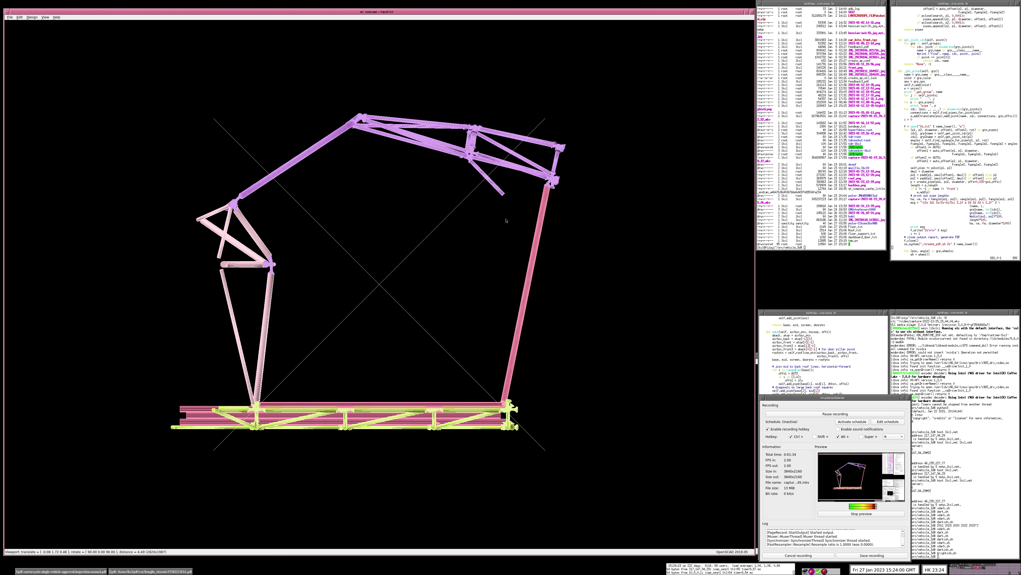
pyautogui.moveTo(506, 221); pyautogui.dragTo(472, 234)
pyautogui.moveTo(472, 233); pyautogui.dragTo(428, 296, button='right')
pyautogui.click(899, 99)
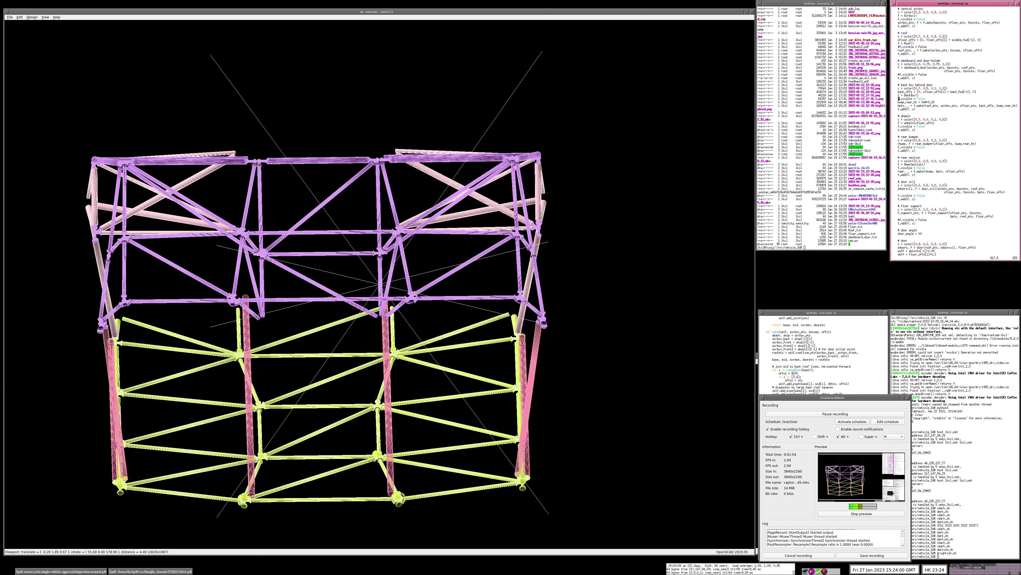
pyautogui.press('Up')
pyautogui.press('u')
pyautogui.hotkey('ctrl', 'r')
pyautogui.press('Up')
pyautogui.write('i#')
pyautogui.press('Escape')
pyautogui.write(':!!')
pyautogui.press('Return')
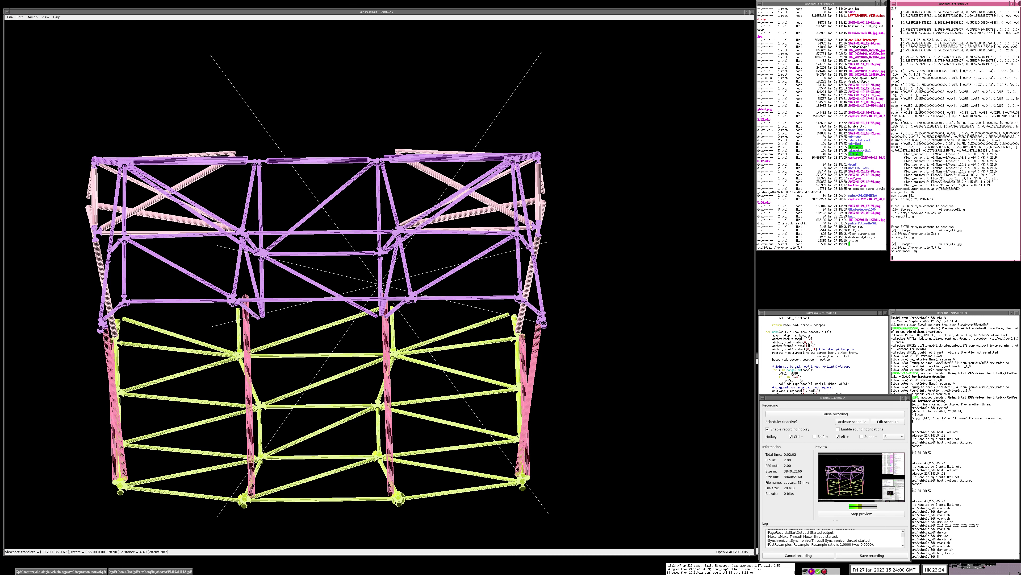
pyautogui.press('Return')
# Examine the joints where the central airbox's tubes meet the roof frame, close up and from several angles.
pyautogui.moveTo(378, 286); pyautogui.dragTo(404, 284)
pyautogui.scroll(8, 404, 283)
pyautogui.moveTo(451, 283); pyautogui.dragTo(396, 292, button='right')
pyautogui.scroll(5, 392, 297)
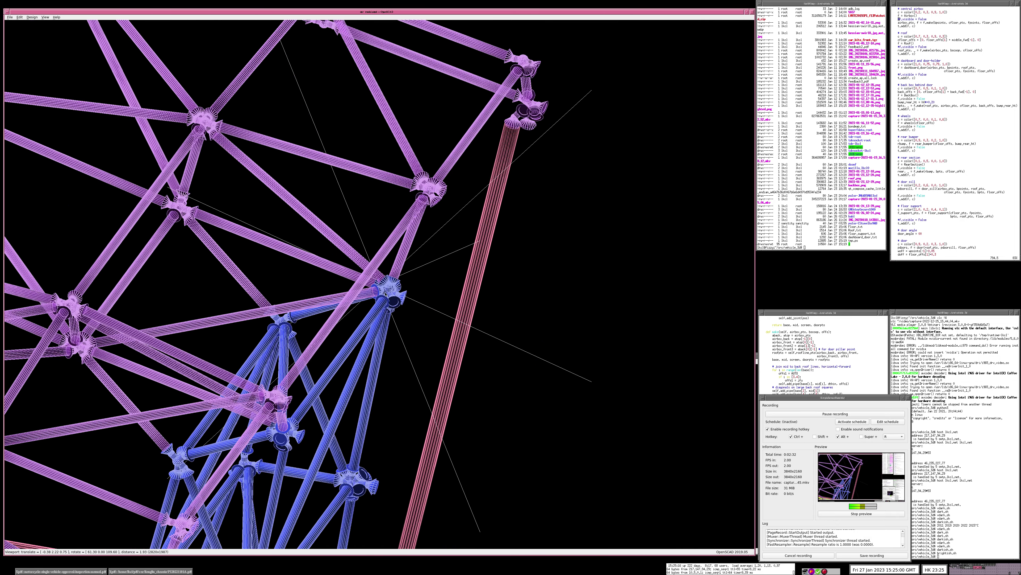
pyautogui.scroll(3, 390, 280)
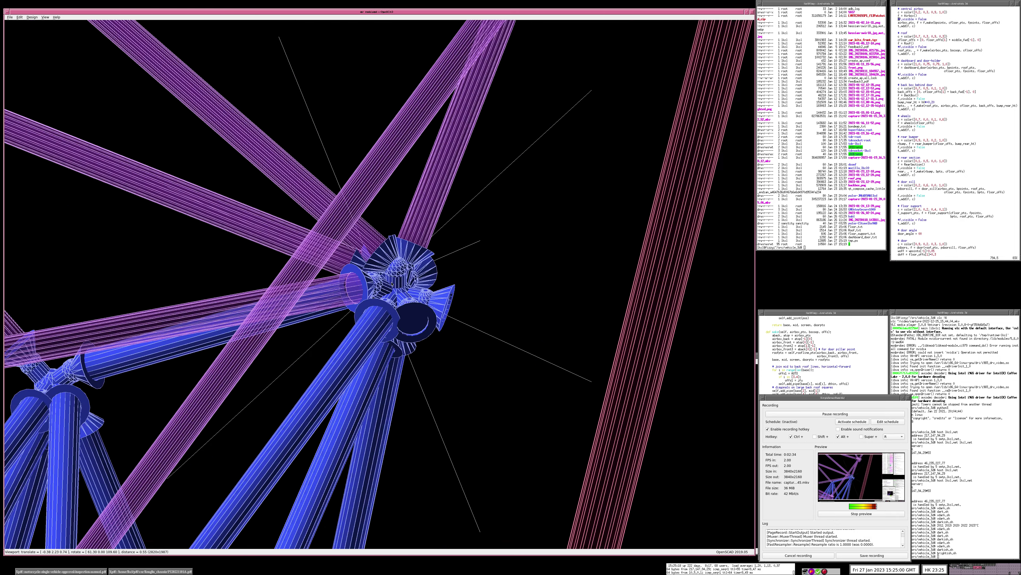
pyautogui.scroll(-6, 389, 280)
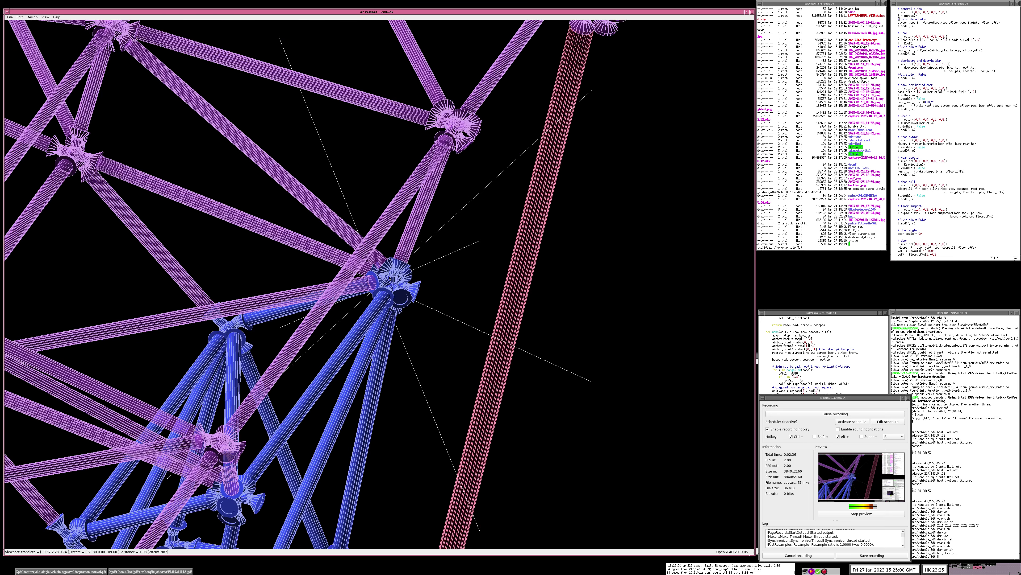
pyautogui.moveTo(351, 252); pyautogui.dragTo(390, 279, button='right')
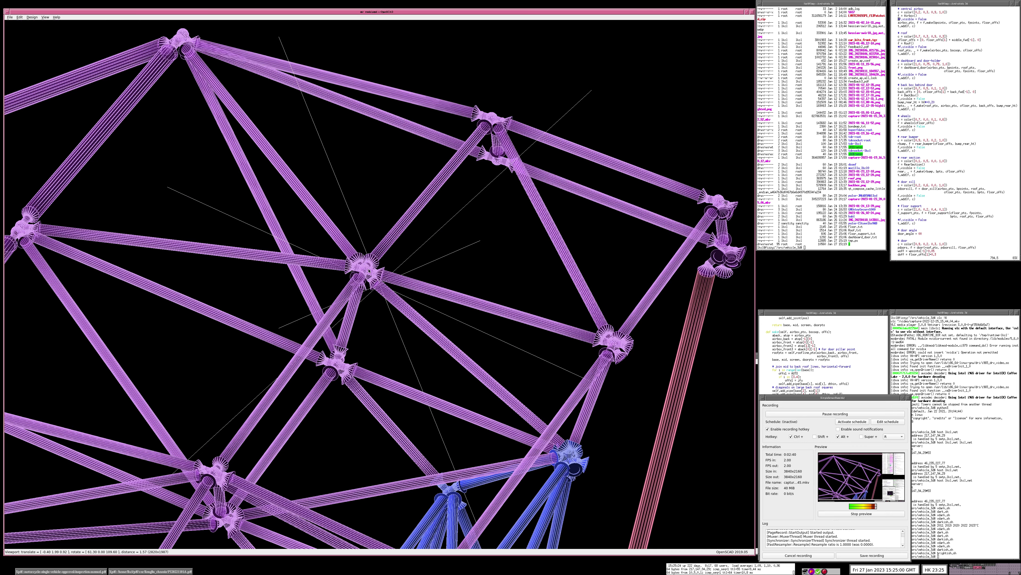
pyautogui.scroll(2, 370, 271)
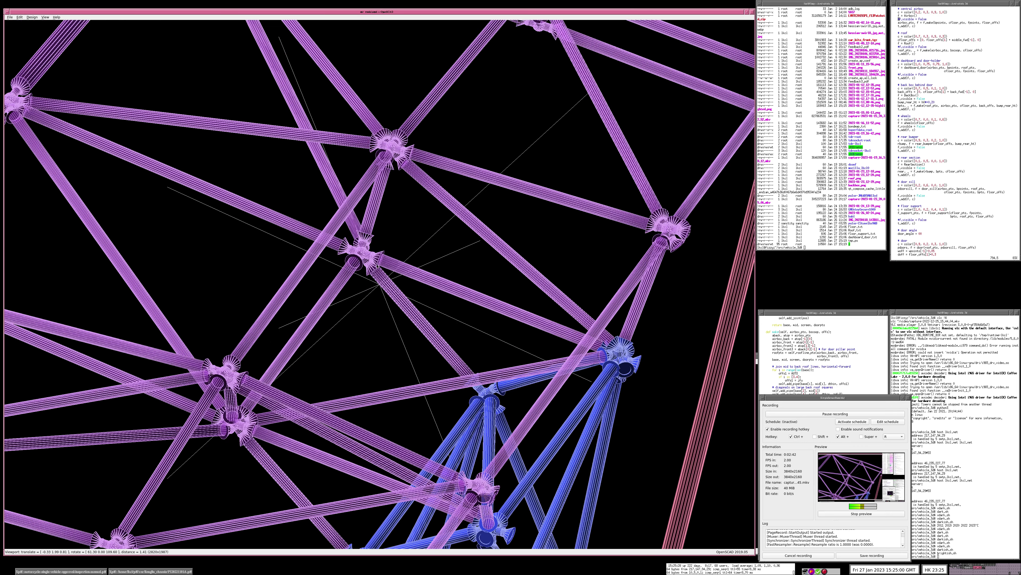
pyautogui.moveTo(377, 267); pyautogui.dragTo(375, 290, button='right')
pyautogui.scroll(-3, 375, 289)
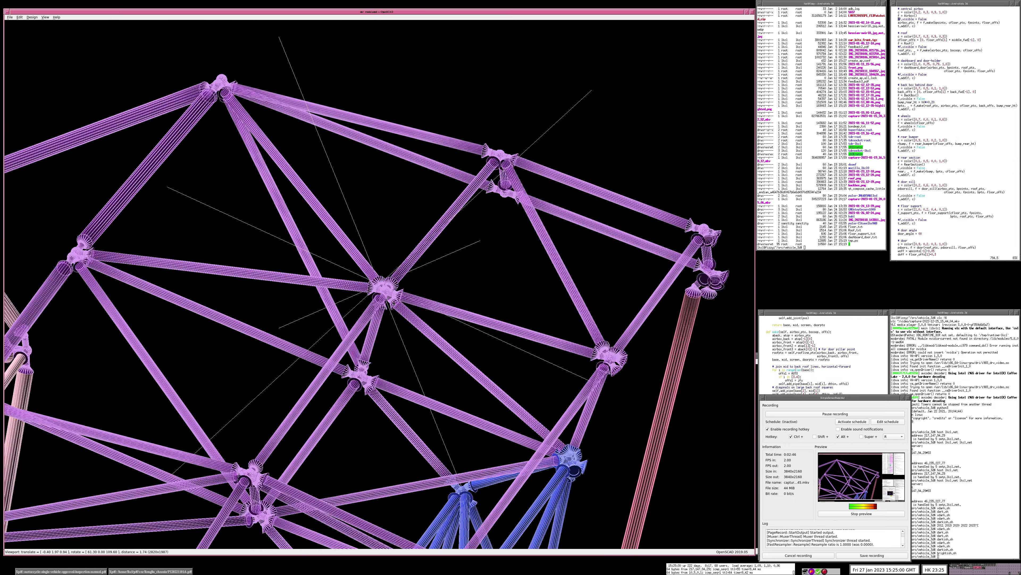
pyautogui.scroll(-2, 404, 316)
pyautogui.moveTo(404, 317); pyautogui.dragTo(611, 212)
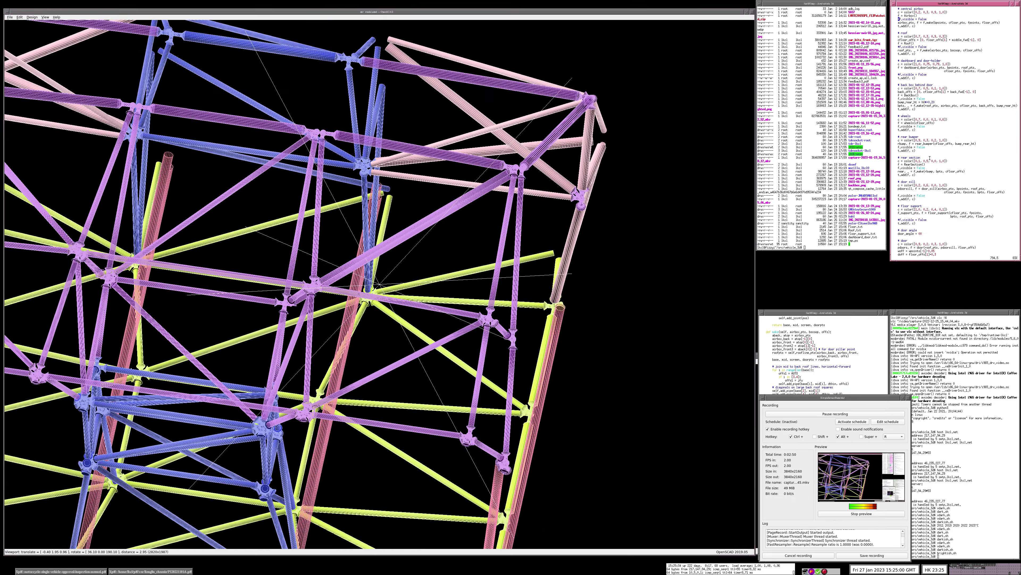
# Restore the central airbox's visible = False line and regenerate the model to hide the airbox.
pyautogui.write(':')
pyautogui.press('Up')
pyautogui.press('Up')
pyautogui.press('Return')
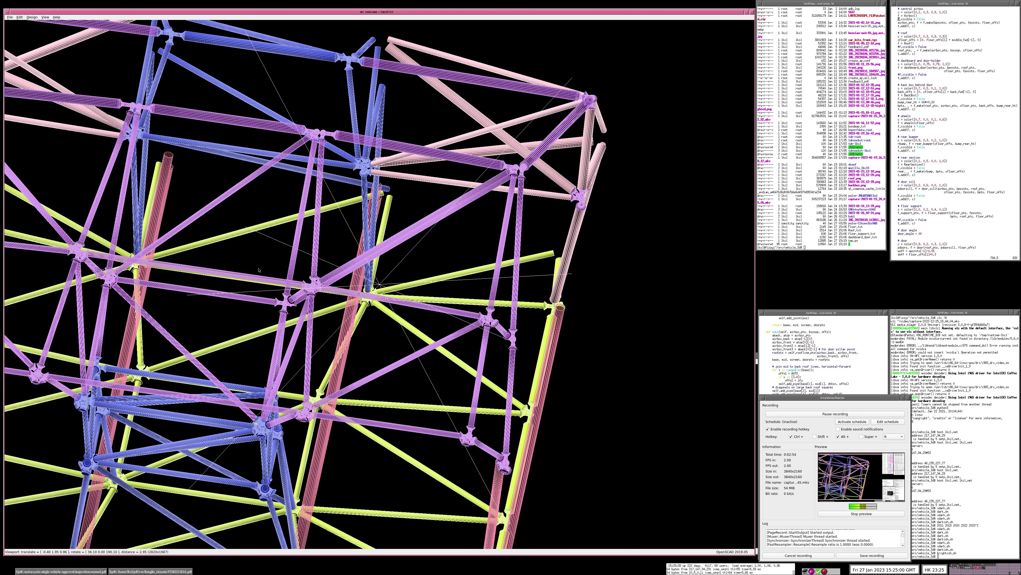
# Examine the cross tubes and joints in the middle section of the roof frame.
pyautogui.moveTo(247, 286); pyautogui.dragTo(276, 291, button='right')
pyautogui.moveTo(323, 312); pyautogui.dragTo(330, 305)
pyautogui.scroll(8, 331, 305)
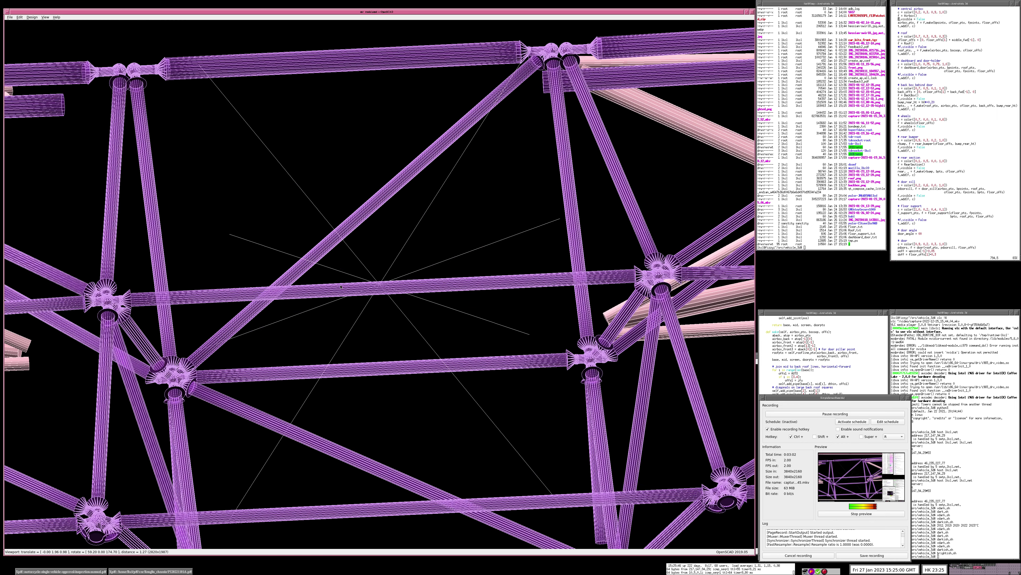
pyautogui.moveTo(343, 289); pyautogui.dragTo(348, 294, button='right')
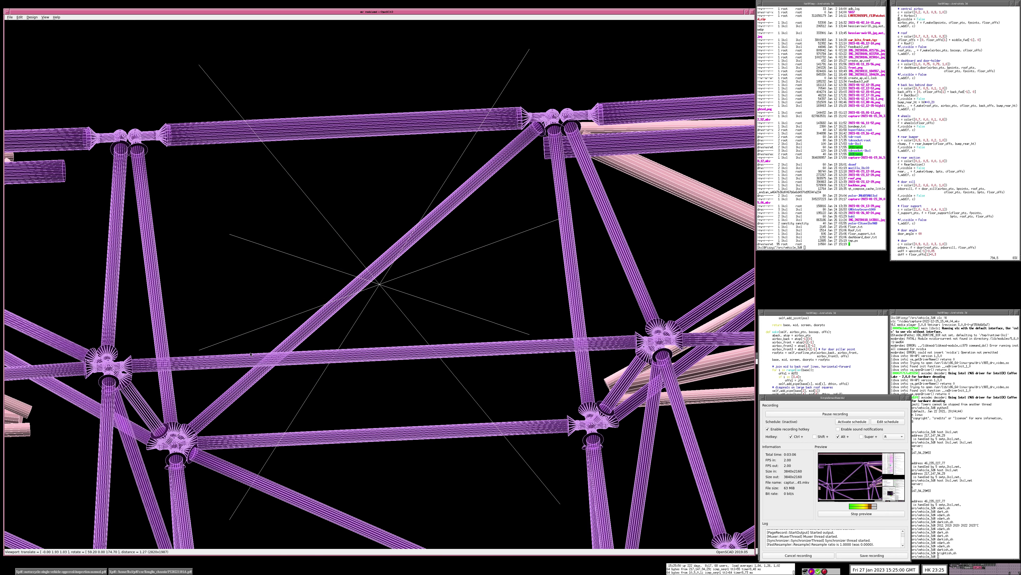
pyautogui.moveTo(360, 364); pyautogui.dragTo(357, 315, button='right')
pyautogui.scroll(5, 357, 306)
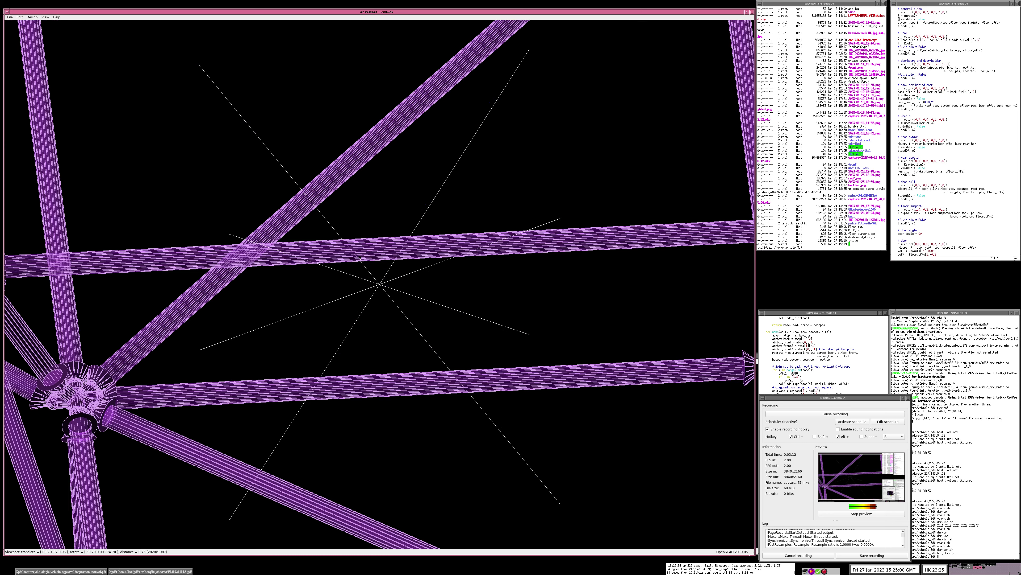
pyautogui.moveTo(357, 268); pyautogui.dragTo(354, 264, button='right')
pyautogui.scroll(-10, 355, 263)
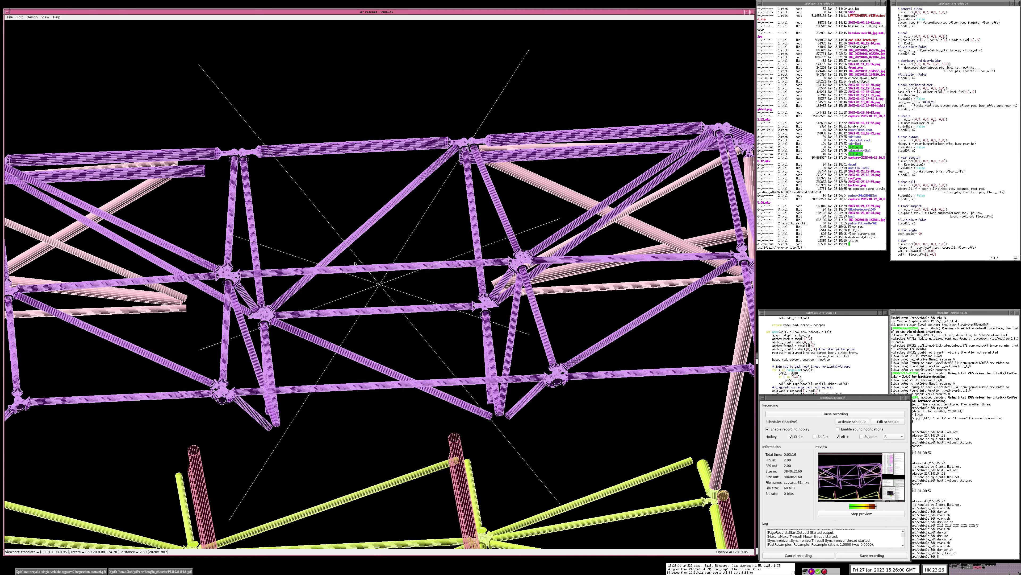
# Examine the roof frame's outer edge and its layered truss from the side of the vehicle.
pyautogui.moveTo(361, 277); pyautogui.dragTo(394, 271)
pyautogui.moveTo(528, 242); pyautogui.dragTo(336, 245, button='right')
pyautogui.moveTo(336, 244); pyautogui.dragTo(351, 274)
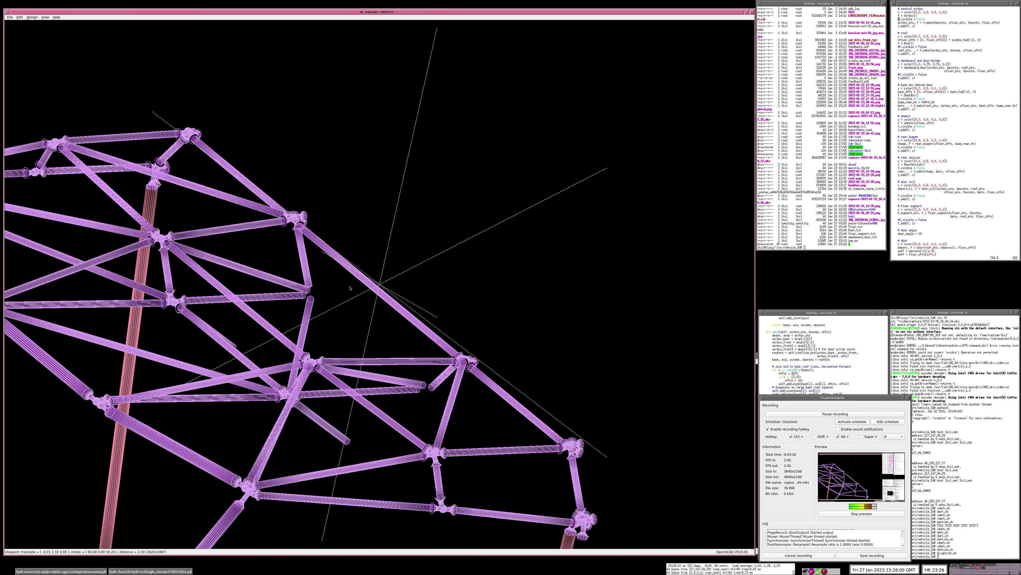
pyautogui.scroll(7, 351, 278)
pyautogui.scroll(-9, 351, 287)
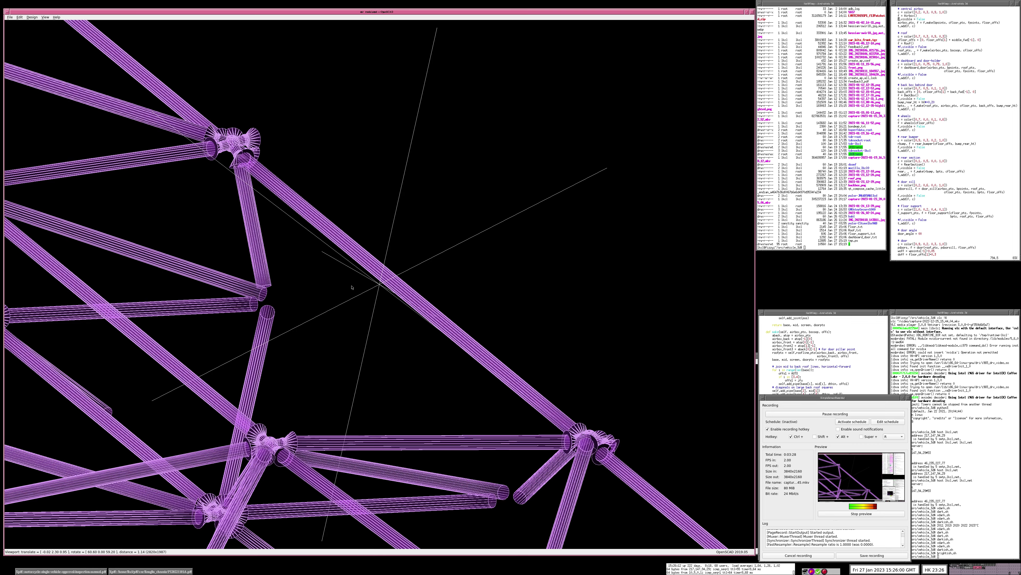
pyautogui.moveTo(383, 295); pyautogui.dragTo(372, 285)
pyautogui.moveTo(380, 287); pyautogui.dragTo(406, 291, button='right')
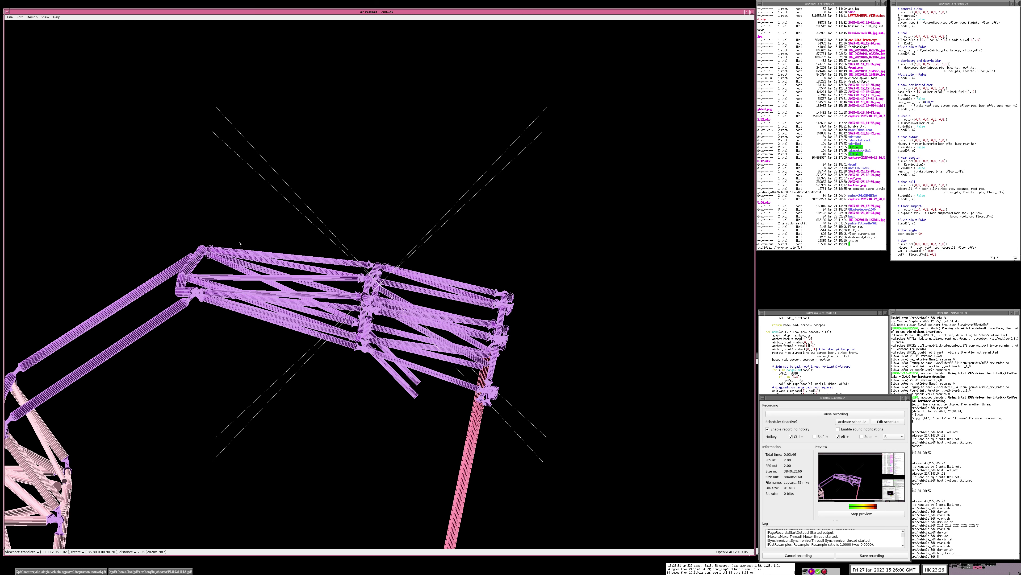
pyautogui.moveTo(240, 244); pyautogui.dragTo(284, 264, button='right')
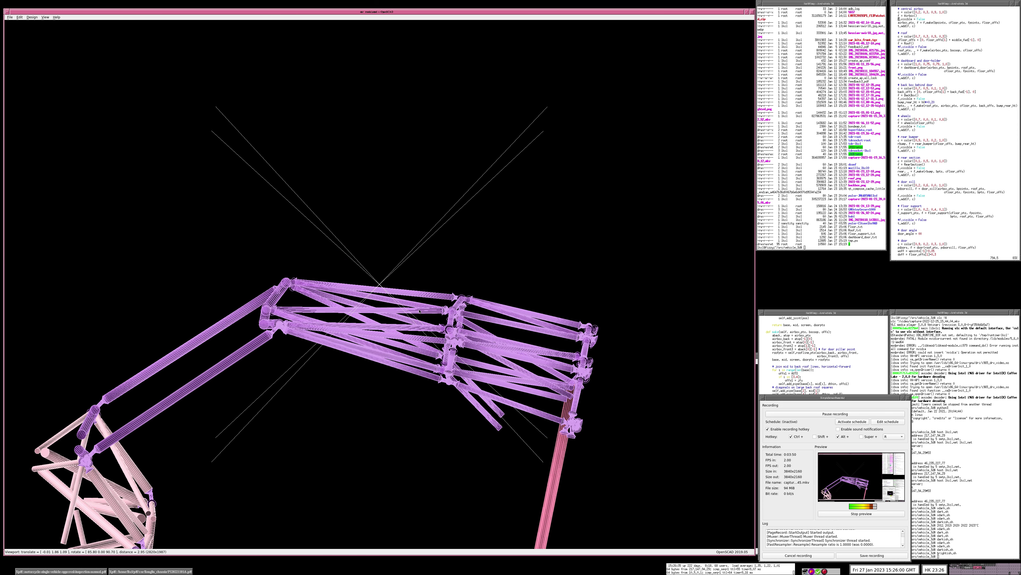
pyautogui.moveTo(417, 313); pyautogui.dragTo(390, 279, button='right')
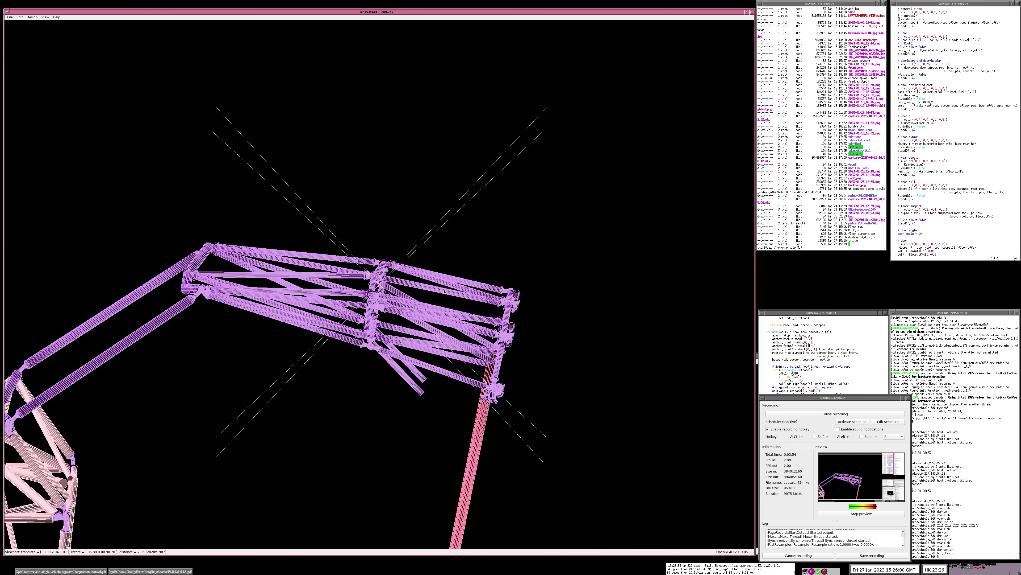
# Examine the roof's cross tubes and short protruding tubes from a low front-on view.
pyautogui.moveTo(430, 289); pyautogui.dragTo(406, 286)
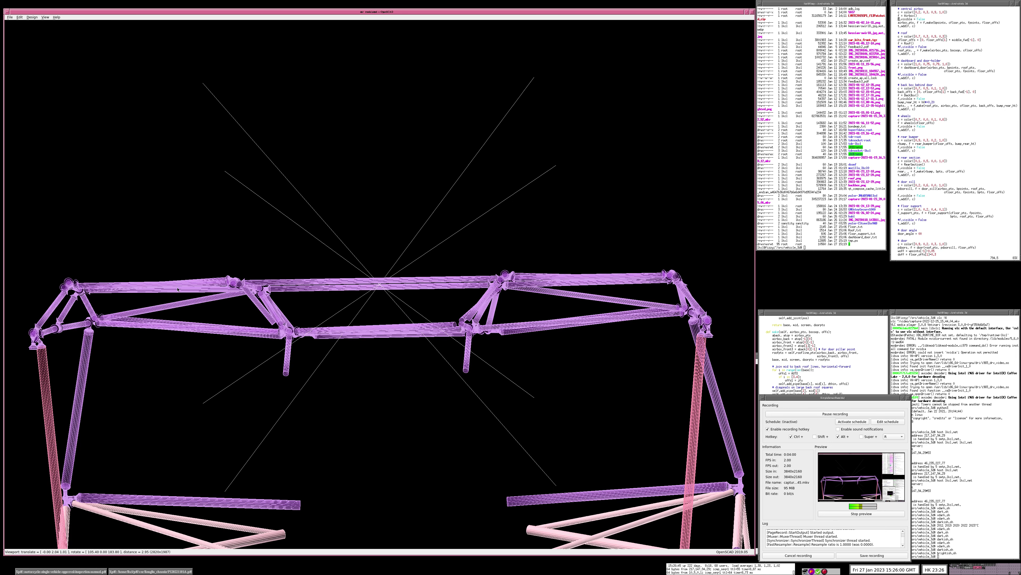
pyautogui.moveTo(143, 294)
pyautogui.mouseDown(button='right')
pyautogui.moveTo(232, 289)
pyautogui.moveTo(200, 296)
pyautogui.moveTo(136, 284)
pyautogui.moveTo(70, 313)
pyautogui.moveTo(154, 293)
pyautogui.mouseUp(button='right')
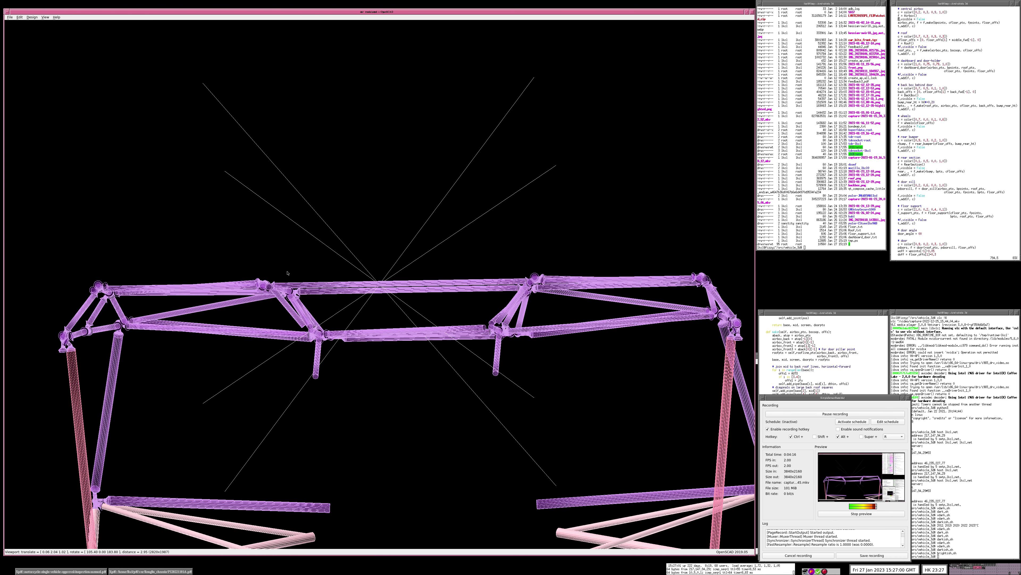
pyautogui.moveTo(330, 264); pyautogui.dragTo(330, 265)
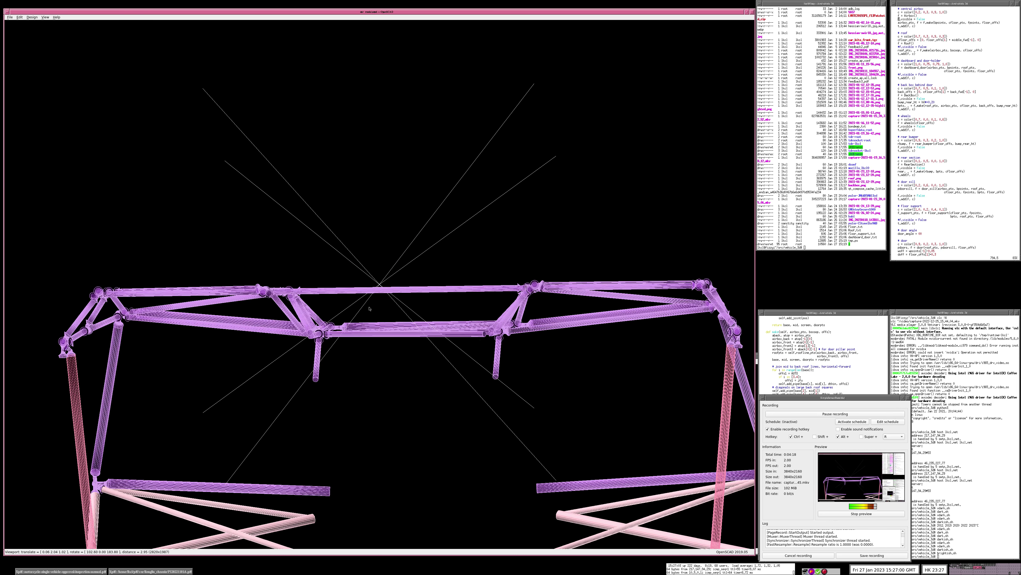
pyautogui.scroll(3, 383, 297)
pyautogui.scroll(3, 383, 297)
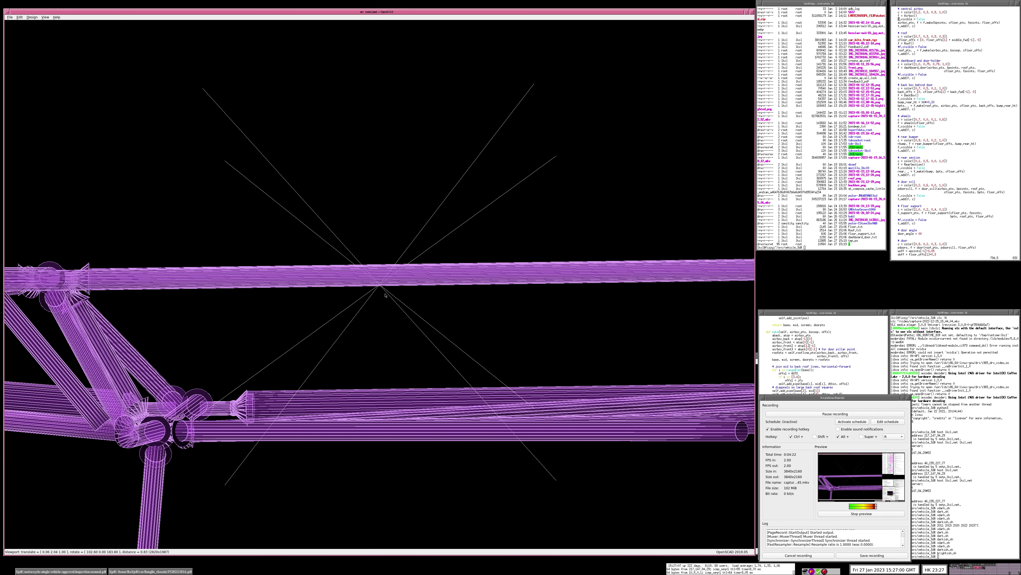
pyautogui.scroll(-5, 388, 294)
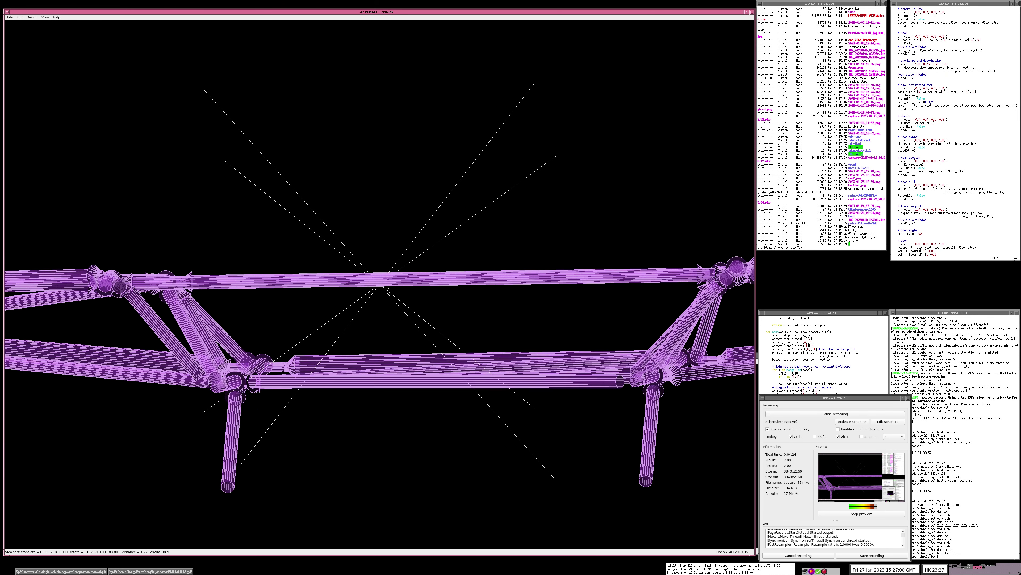
pyautogui.moveTo(396, 291)
pyautogui.mouseDown()
pyautogui.moveTo(370, 295)
pyautogui.moveTo(391, 305)
pyautogui.moveTo(380, 297)
pyautogui.moveTo(361, 310)
pyautogui.moveTo(389, 300)
pyautogui.mouseUp()
# Examine the roof frame's diagonal bracing tubes up close, checking the gap where they cross the other tubes.
pyautogui.moveTo(389, 300); pyautogui.dragTo(352, 276, button='right')
pyautogui.scroll(3, 352, 277)
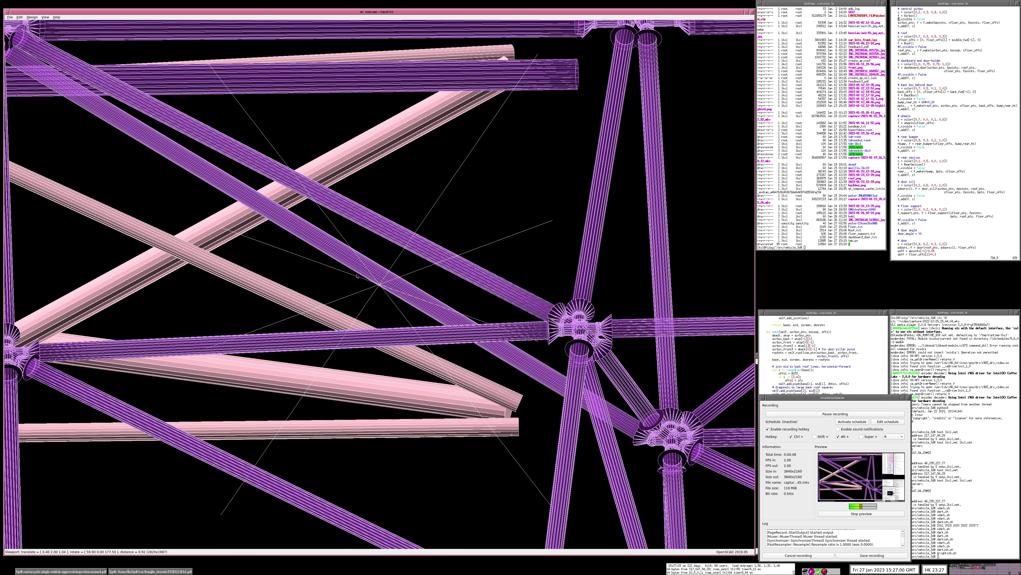
pyautogui.scroll(4, 357, 277)
pyautogui.scroll(3, 356, 278)
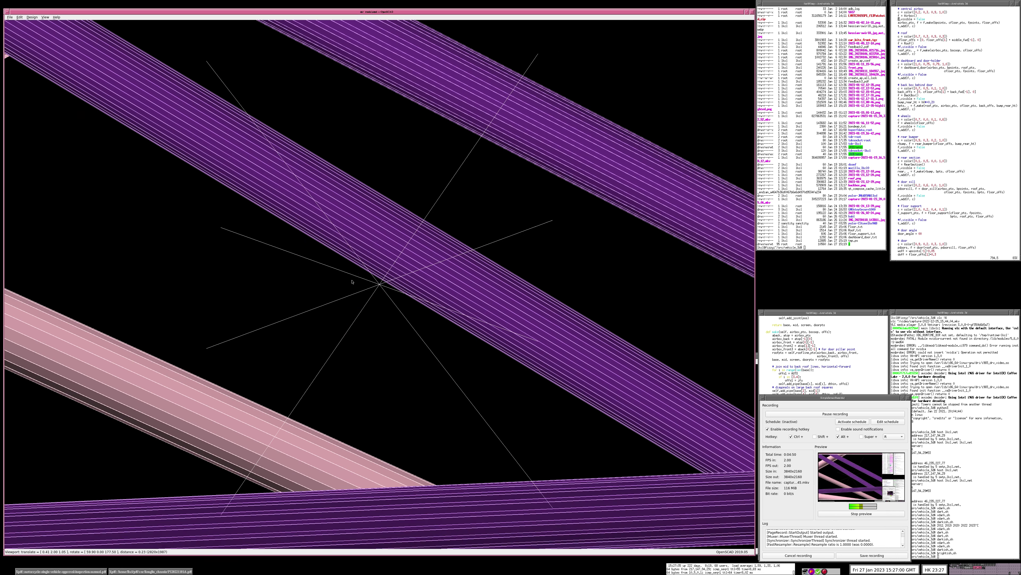
pyautogui.scroll(-4, 358, 270)
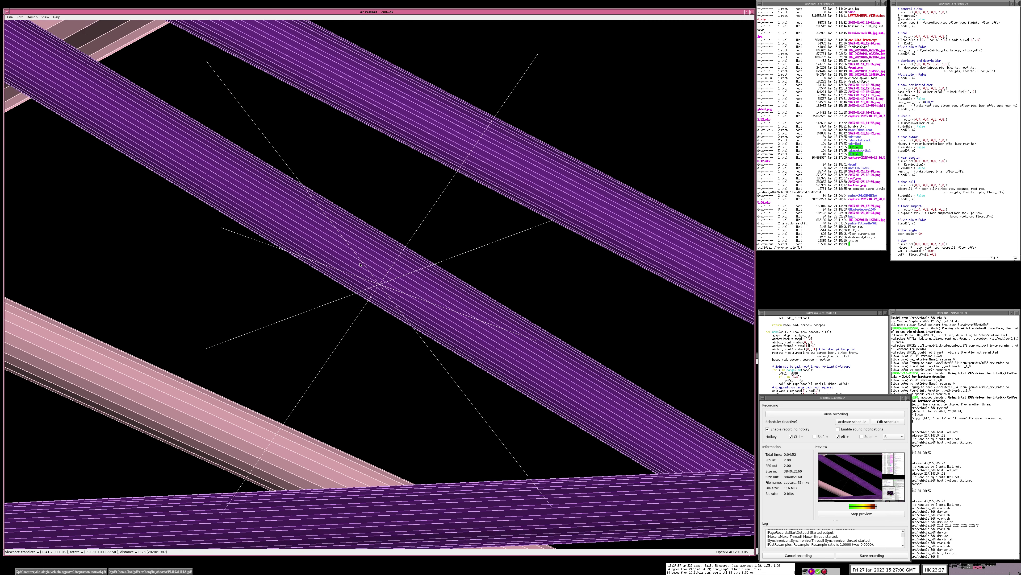
pyautogui.scroll(-3, 360, 265)
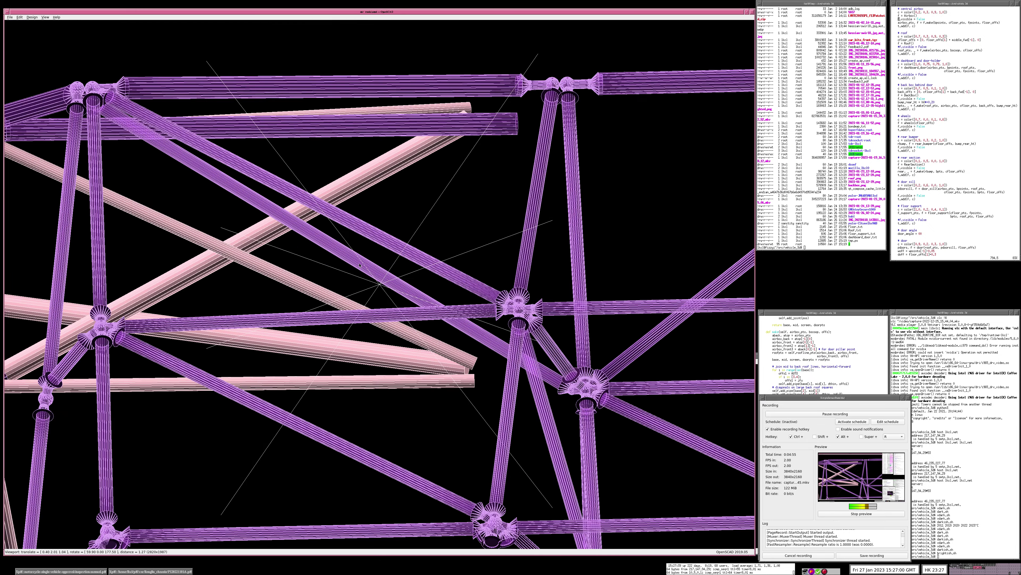
pyautogui.moveTo(360, 265); pyautogui.dragTo(432, 296, button='right')
pyautogui.moveTo(362, 291)
pyautogui.mouseDown()
pyautogui.moveTo(343, 290)
pyautogui.moveTo(354, 281)
pyautogui.mouseUp()
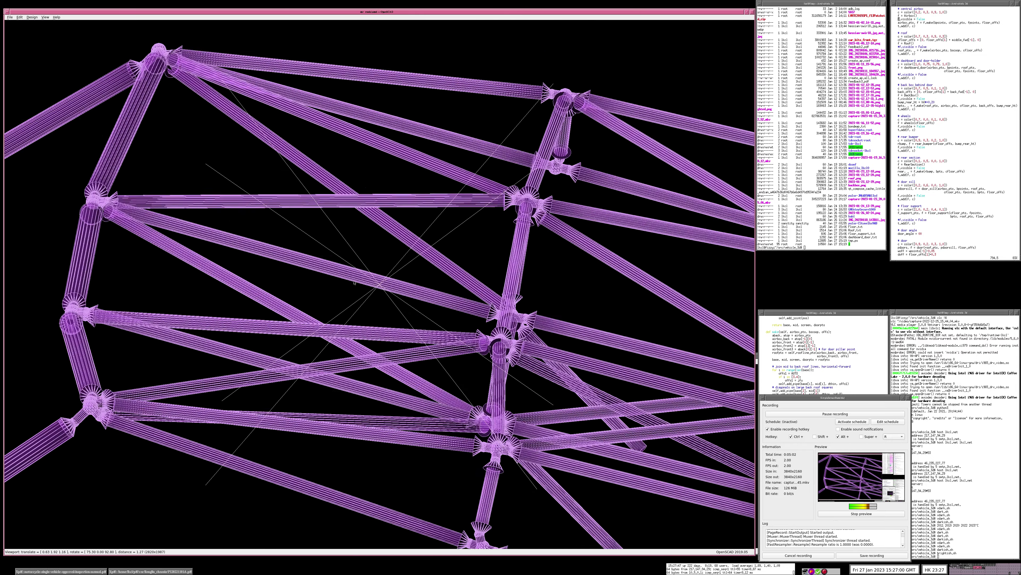
# Examine the joints at the end of the roof frame and the tubes meeting at its central nodes up close.
pyautogui.moveTo(366, 278); pyautogui.dragTo(422, 261, button='right')
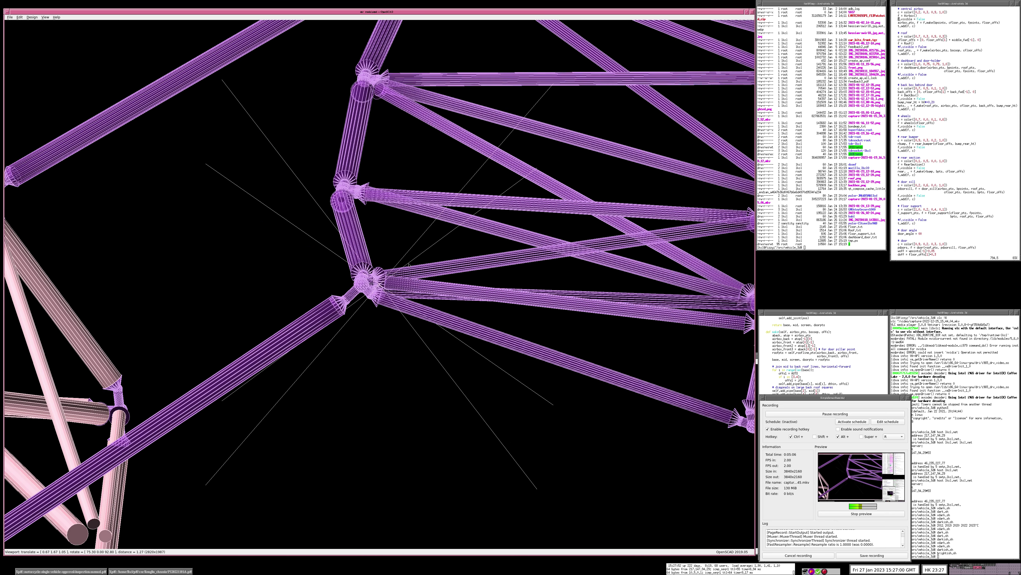
pyautogui.moveTo(422, 260)
pyautogui.mouseDown()
pyautogui.moveTo(394, 261)
pyautogui.moveTo(428, 261)
pyautogui.mouseUp()
pyautogui.moveTo(428, 261); pyautogui.dragTo(312, 247, button='right')
pyautogui.moveTo(389, 262)
pyautogui.mouseDown()
pyautogui.moveTo(396, 267)
pyautogui.moveTo(379, 266)
pyautogui.moveTo(389, 274)
pyautogui.mouseUp()
pyautogui.moveTo(390, 274); pyautogui.dragTo(387, 273, button='right')
pyautogui.moveTo(387, 275); pyautogui.dragTo(385, 277)
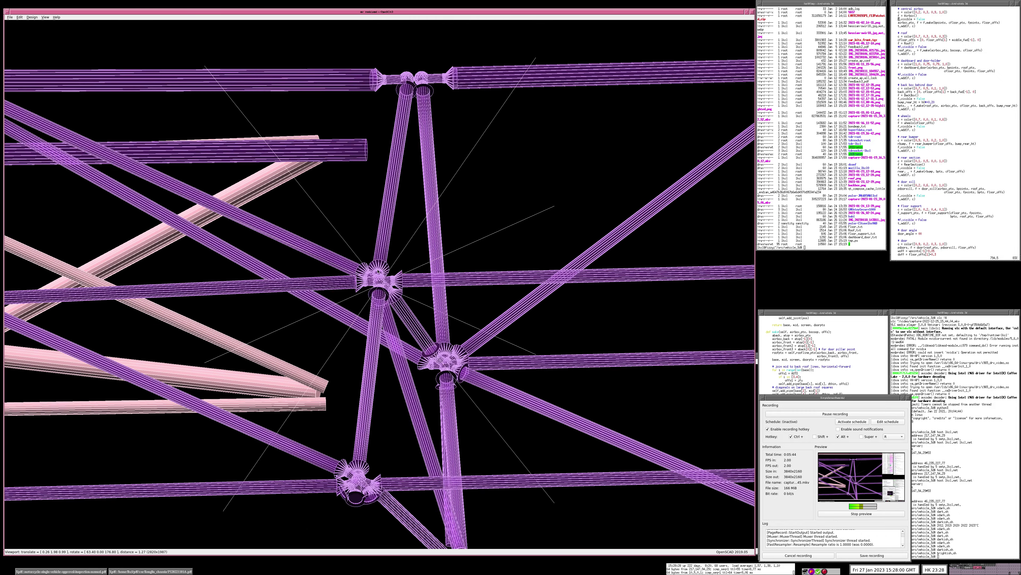
pyautogui.moveTo(378, 272)
pyautogui.mouseDown(button='right')
pyautogui.moveTo(451, 303)
pyautogui.moveTo(366, 258)
pyautogui.moveTo(378, 269)
pyautogui.mouseUp(button='right')
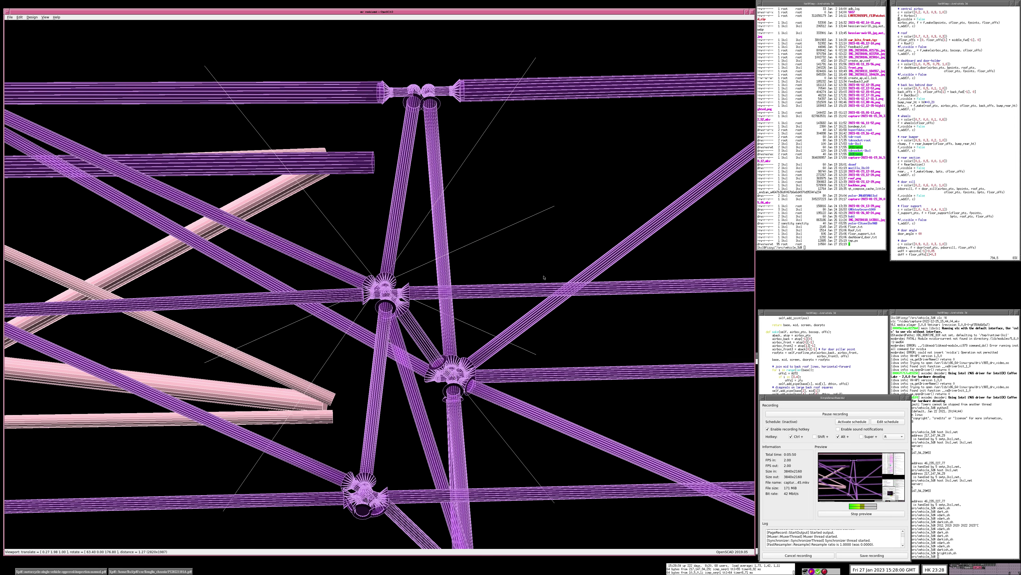
# Examine the roof truss's short upright tubes and layered joints from a level side view.
pyautogui.moveTo(543, 278); pyautogui.dragTo(431, 315, button='right')
pyautogui.moveTo(322, 307); pyautogui.dragTo(377, 301)
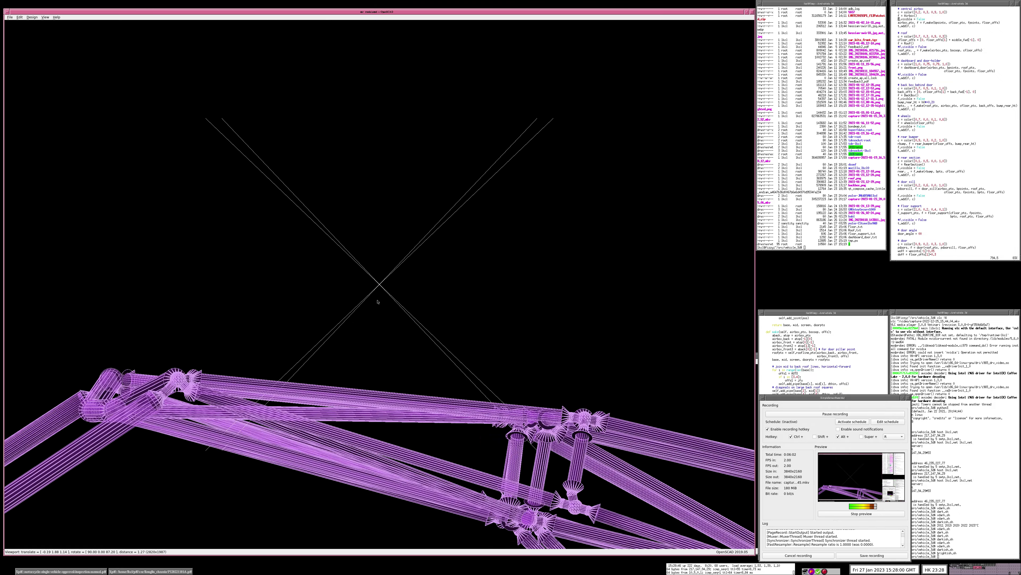
pyautogui.moveTo(377, 302); pyautogui.dragTo(344, 273, button='right')
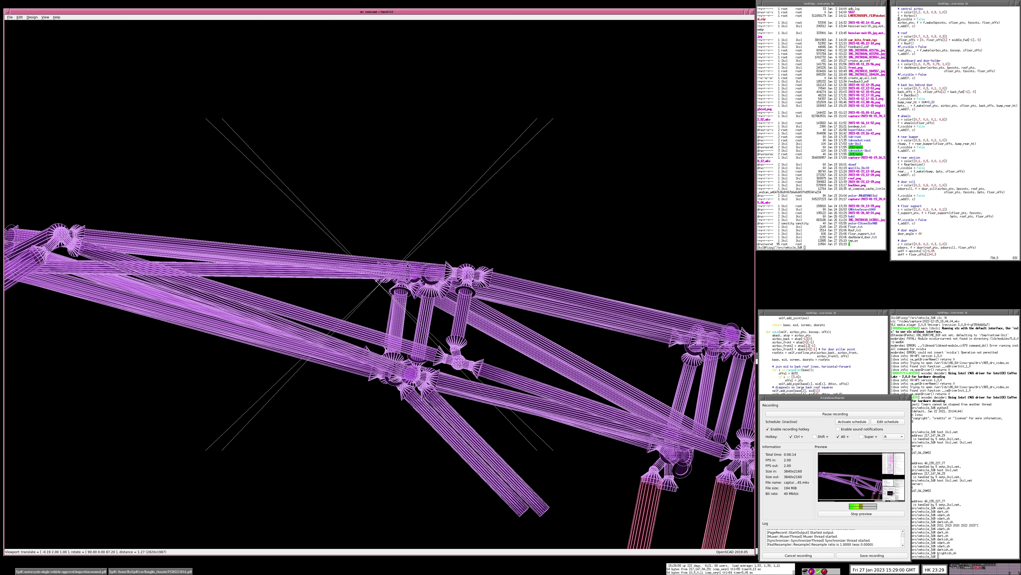
pyautogui.moveTo(452, 240); pyautogui.dragTo(458, 235)
pyautogui.scroll(-6, 433, 243)
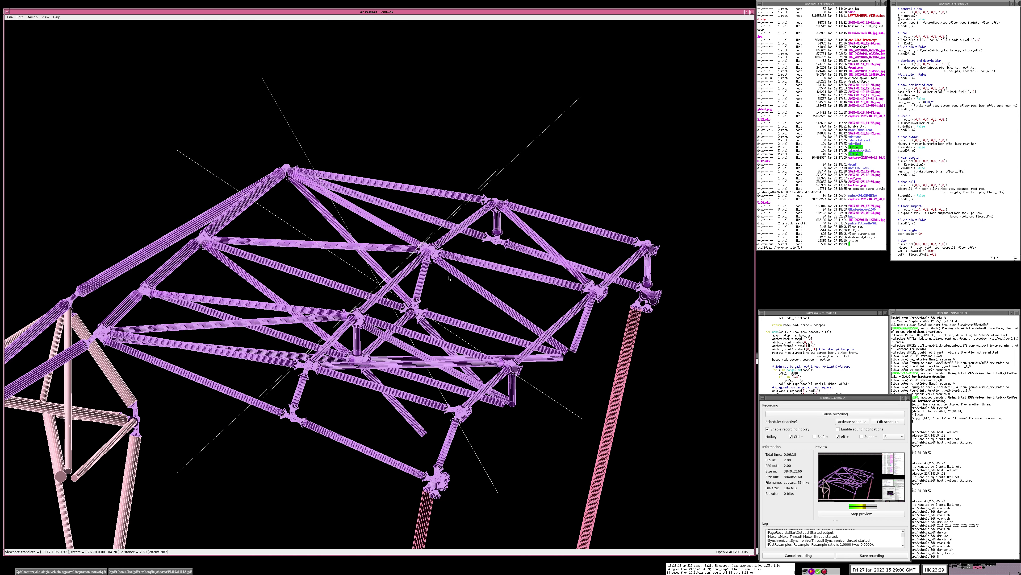
# Examine the overall roof frame and its diagonal bracing from oblique and overhead angles above the yellow-green floor frame.
pyautogui.moveTo(454, 280); pyautogui.dragTo(431, 294, button='right')
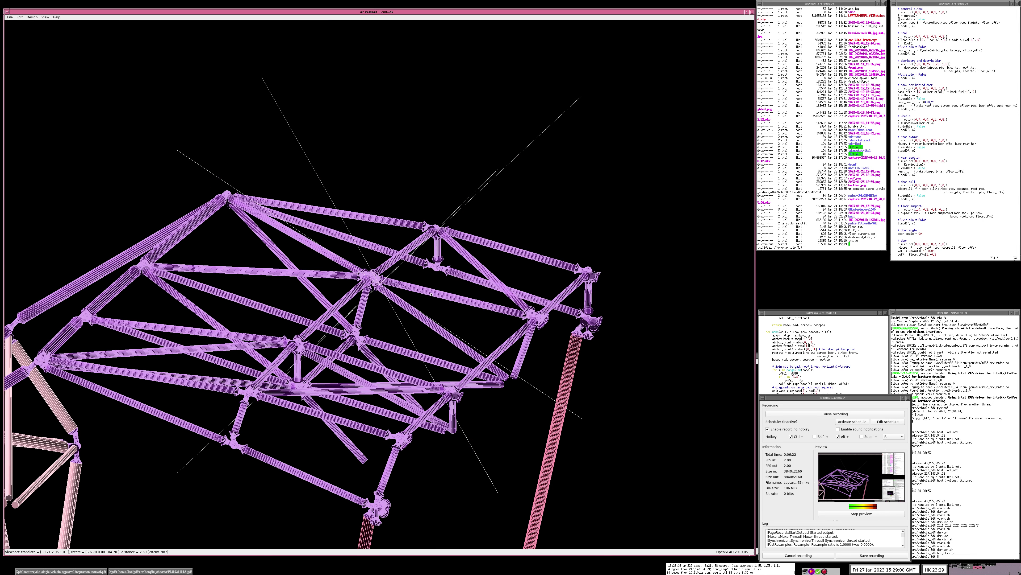
pyautogui.moveTo(426, 297)
pyautogui.mouseDown()
pyautogui.moveTo(398, 310)
pyautogui.moveTo(407, 301)
pyautogui.mouseUp()
pyautogui.moveTo(407, 300); pyautogui.dragTo(372, 310, button='right')
pyautogui.moveTo(373, 309); pyautogui.dragTo(352, 322)
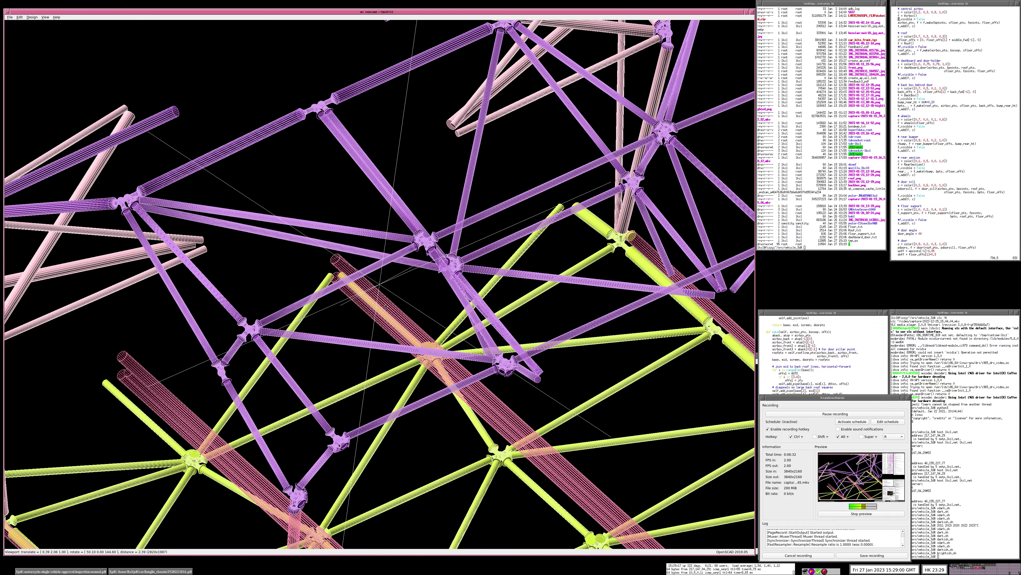
pyautogui.moveTo(352, 323); pyautogui.dragTo(424, 337, button='right')
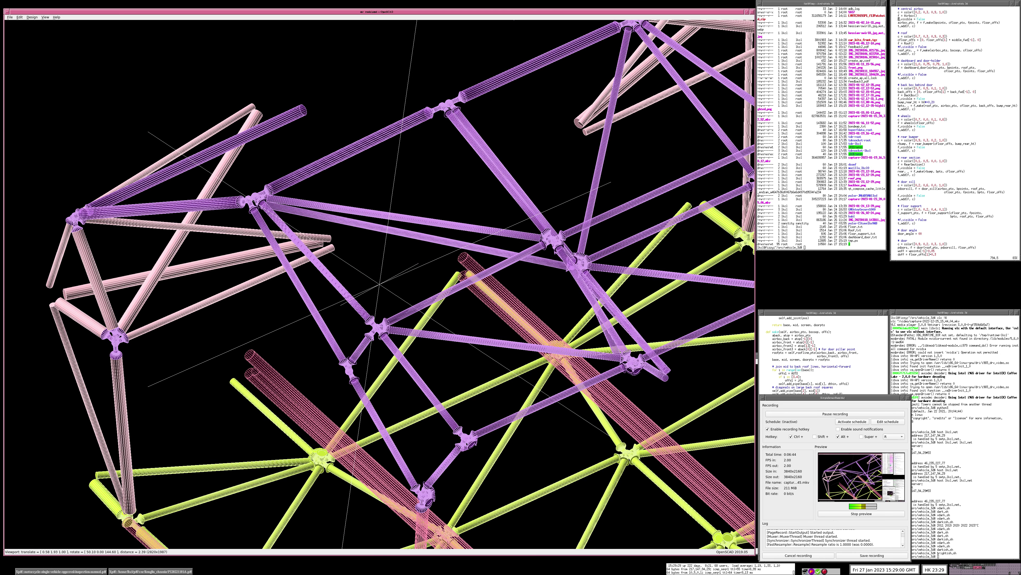
pyautogui.moveTo(355, 335); pyautogui.dragTo(324, 363, button='right')
pyautogui.moveTo(331, 359); pyautogui.dragTo(346, 350)
pyautogui.moveTo(347, 350); pyautogui.dragTo(364, 337, button='right')
pyautogui.moveTo(364, 337); pyautogui.dragTo(353, 341)
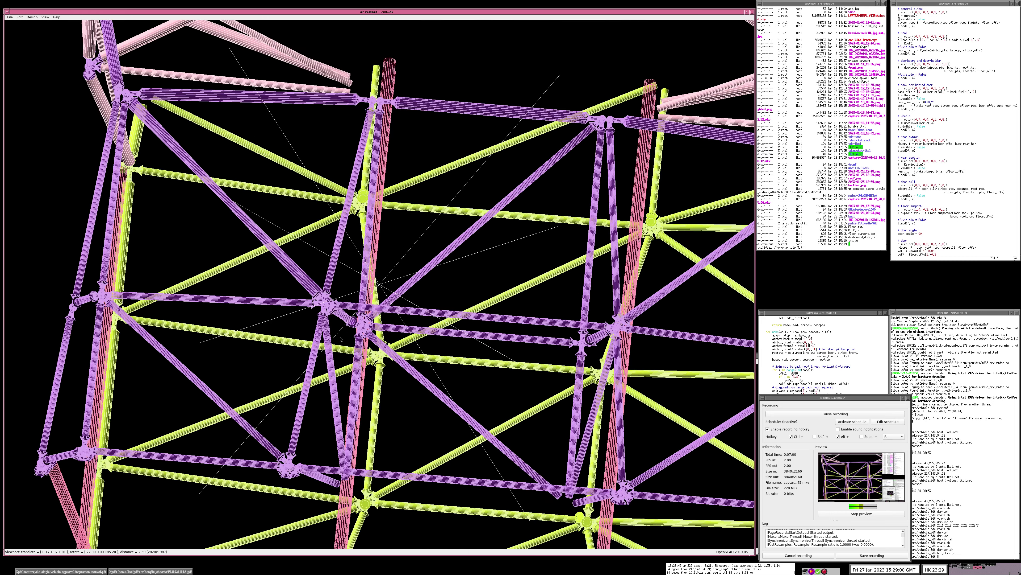
# Inspect the outer roof bay from above, checking its cross tube, lengthwise tubes and corner joint up close.
pyautogui.moveTo(354, 341); pyautogui.dragTo(383, 335, button='right')
pyautogui.scroll(3, 382, 336)
pyautogui.scroll(4, 360, 292)
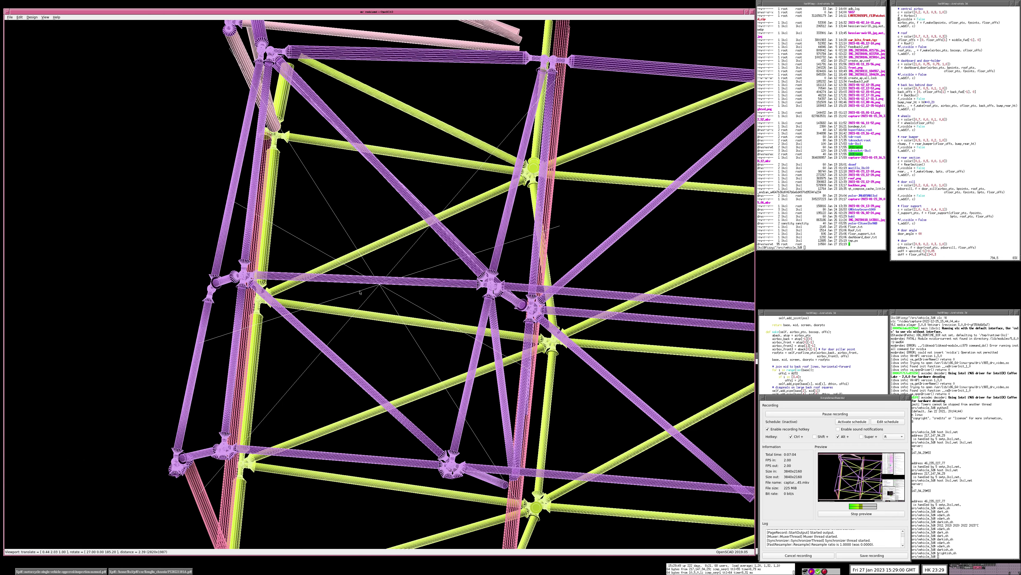
pyautogui.scroll(3, 360, 292)
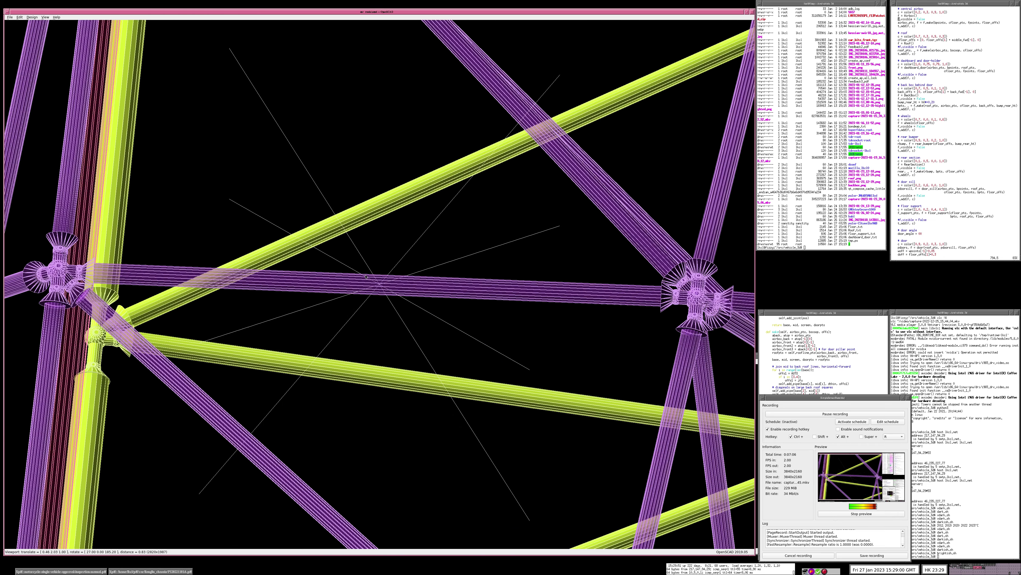
pyautogui.scroll(-6, 365, 276)
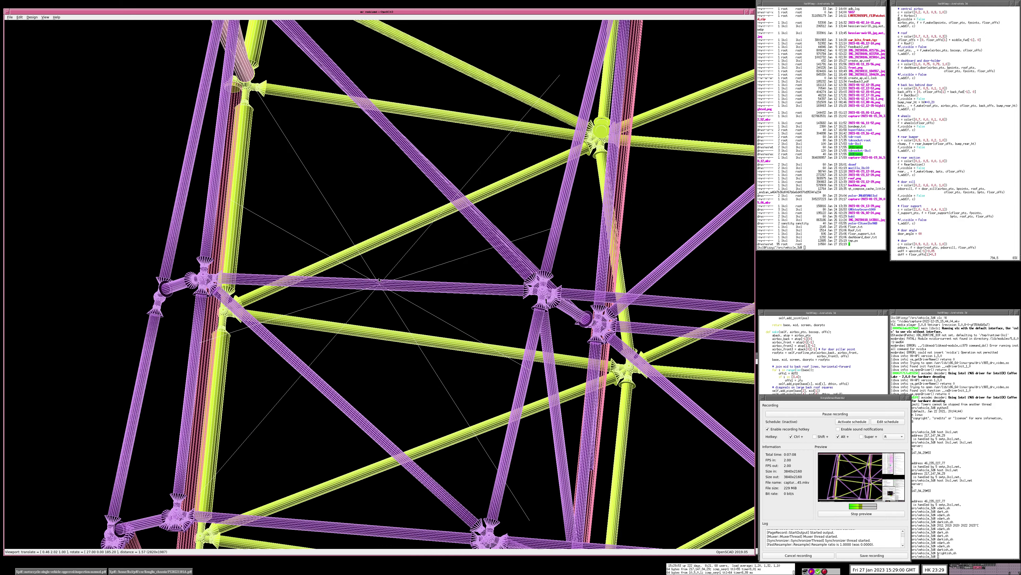
pyautogui.moveTo(371, 279); pyautogui.dragTo(415, 306)
pyautogui.moveTo(415, 307); pyautogui.dragTo(385, 299, button='right')
pyautogui.scroll(10, 385, 300)
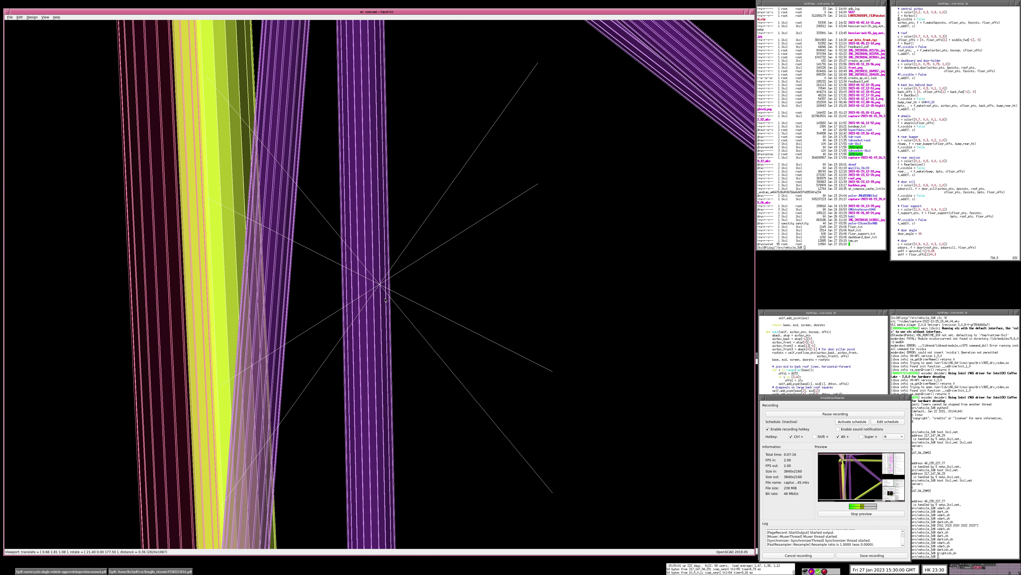
pyautogui.scroll(-8, 385, 300)
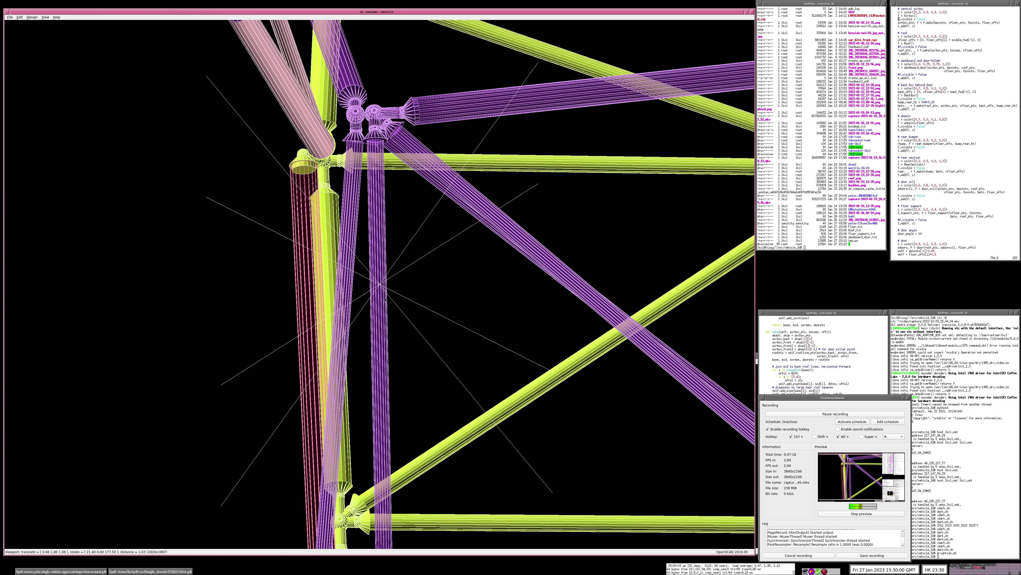
# Examine the end bays of the roof frame and their joints from above in relation to the floor frame.
pyautogui.scroll(-1, 385, 299)
pyautogui.moveTo(388, 291); pyautogui.dragTo(344, 246, button='right')
pyautogui.scroll(-7, 377, 285)
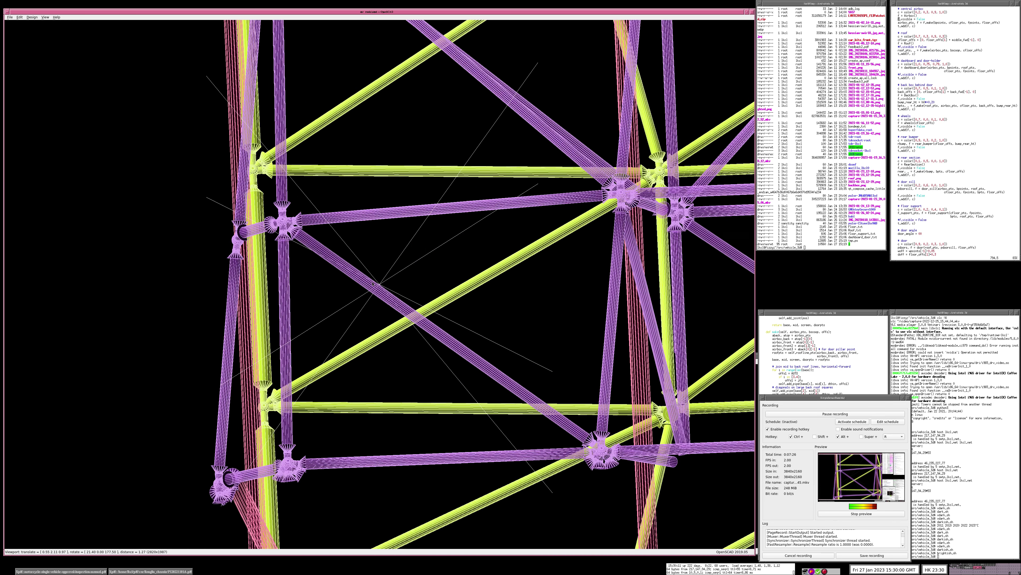
pyautogui.moveTo(377, 284); pyautogui.dragTo(351, 272, button='right')
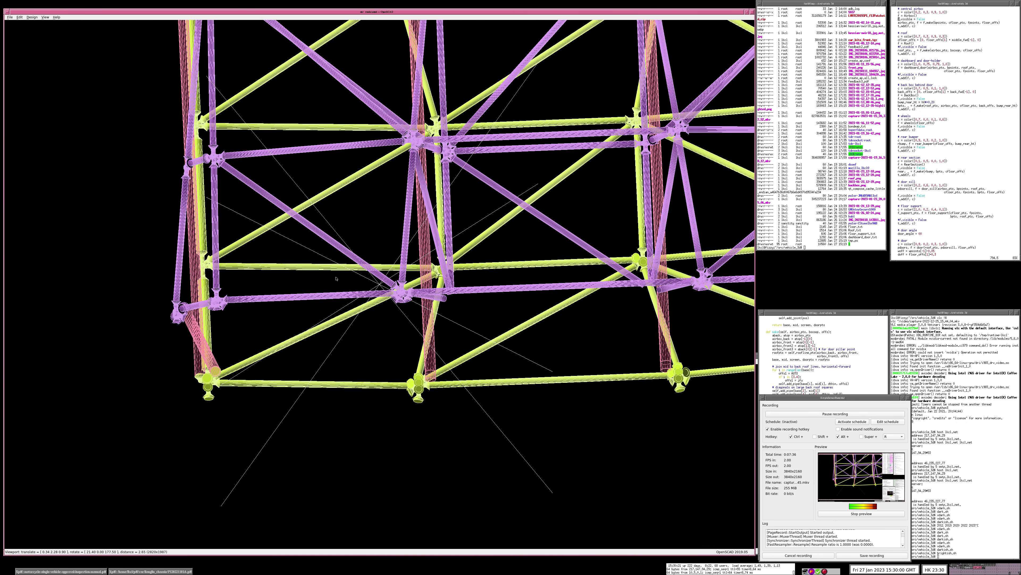
pyautogui.moveTo(337, 277); pyautogui.dragTo(353, 273)
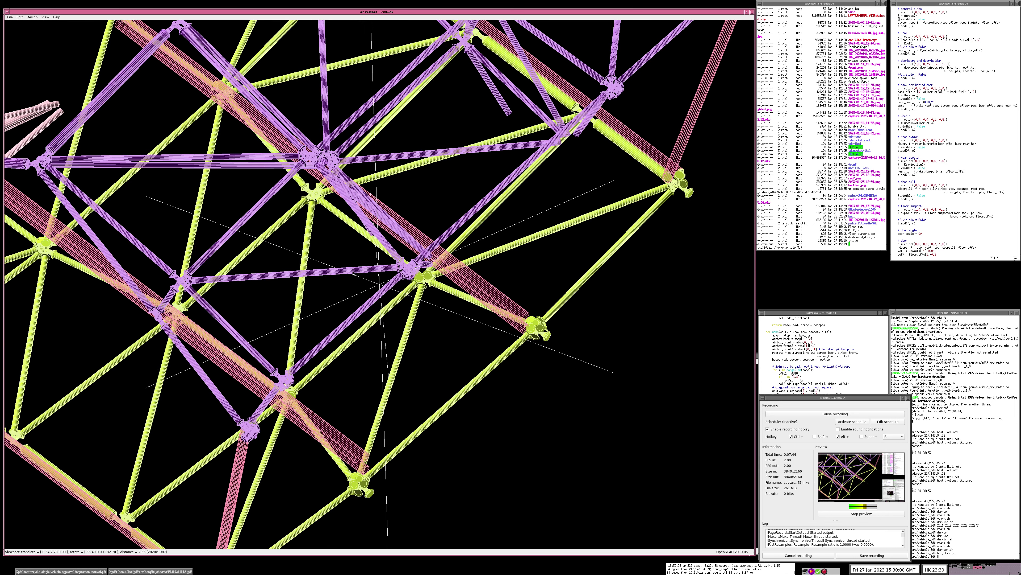